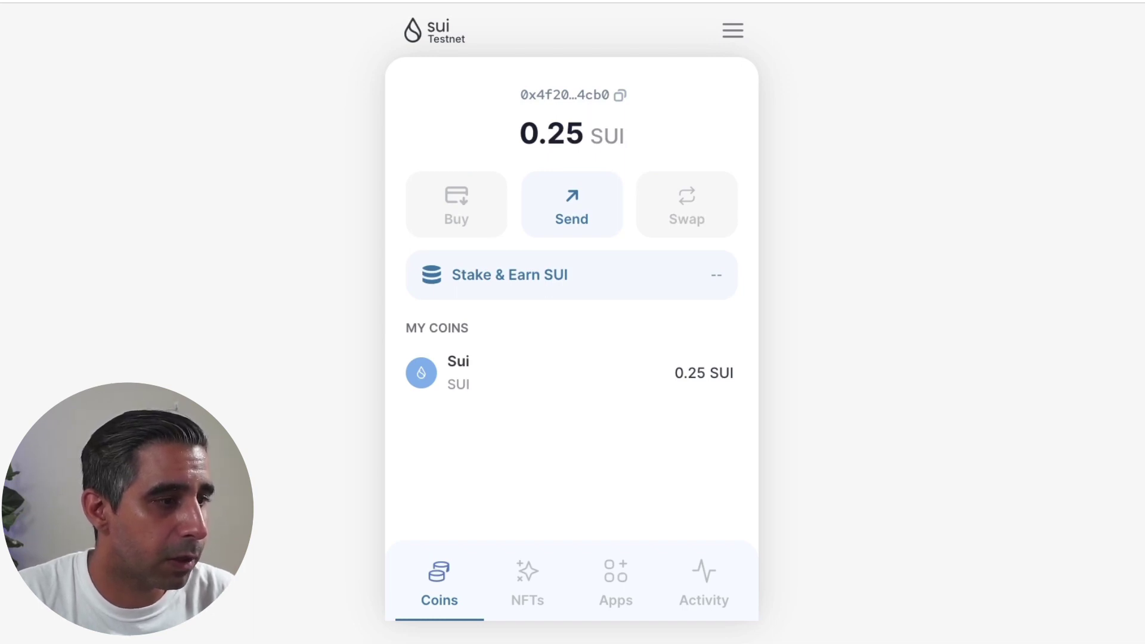
# - Bring the Discord testnet-faucet channel to the front, leaving the wallet at 0.25 SUI
pyautogui.press('super+Tab')
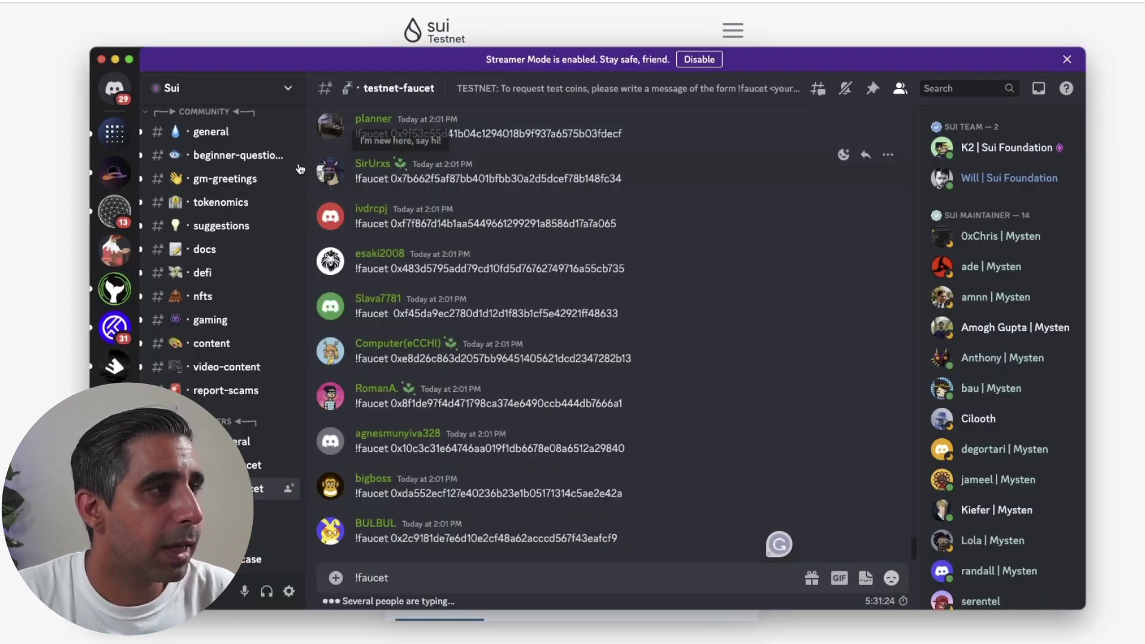
# - Copy the Sui wallet address for the faucet request, then return to the 0.25 SUI wallet
pyautogui.scroll(3, 212, 108)
pyautogui.scroll(-10, 238, 239)
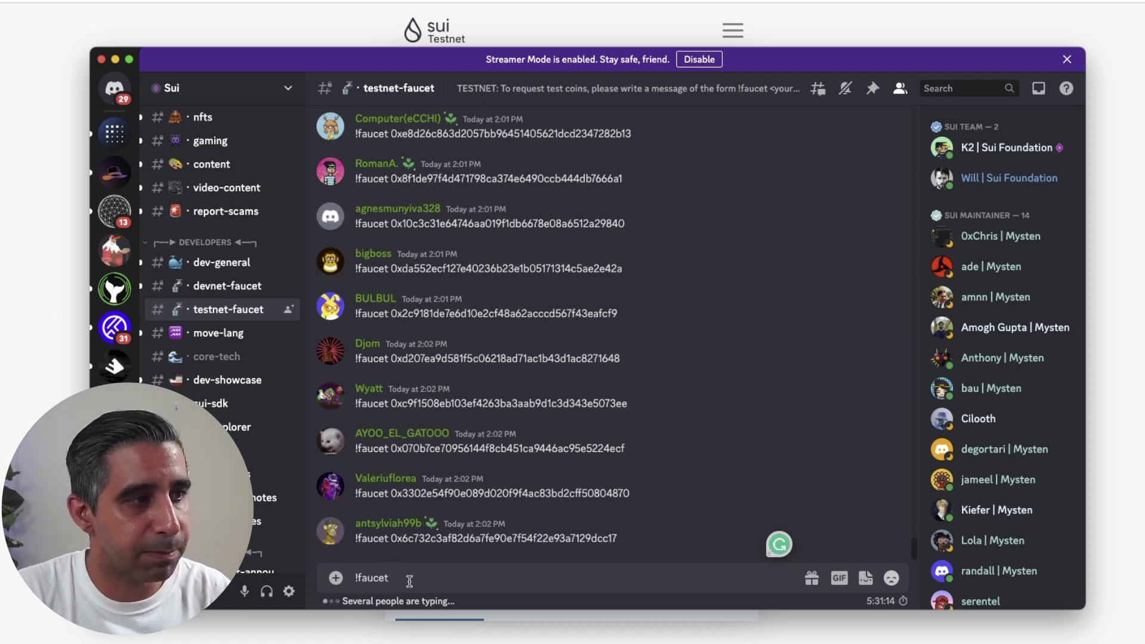
pyautogui.click(41, 273)
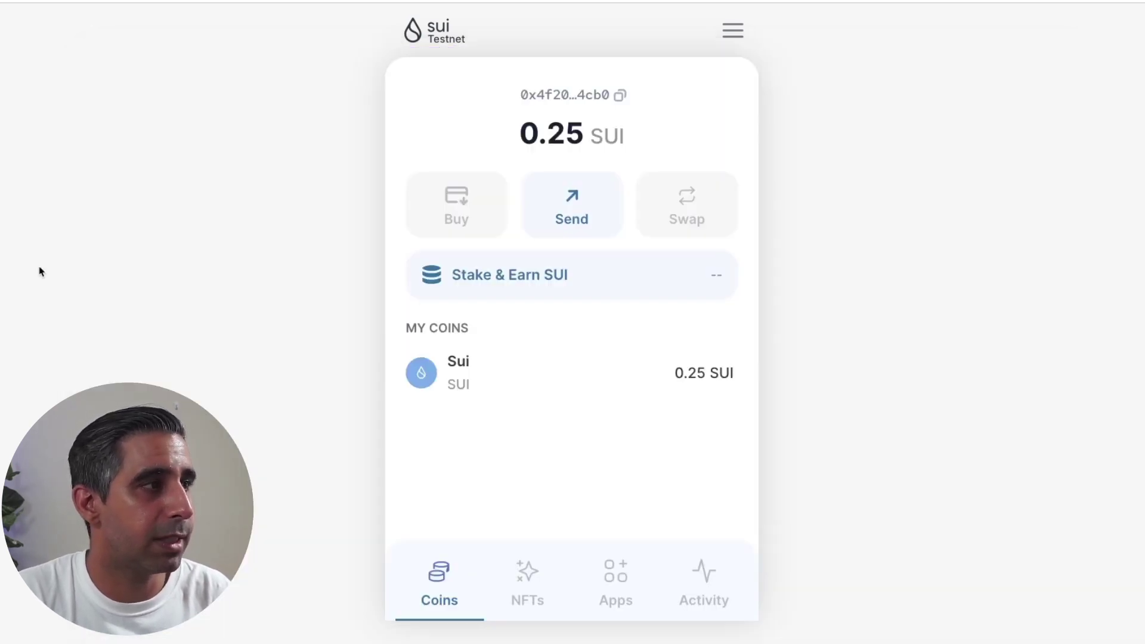
pyautogui.click(620, 96)
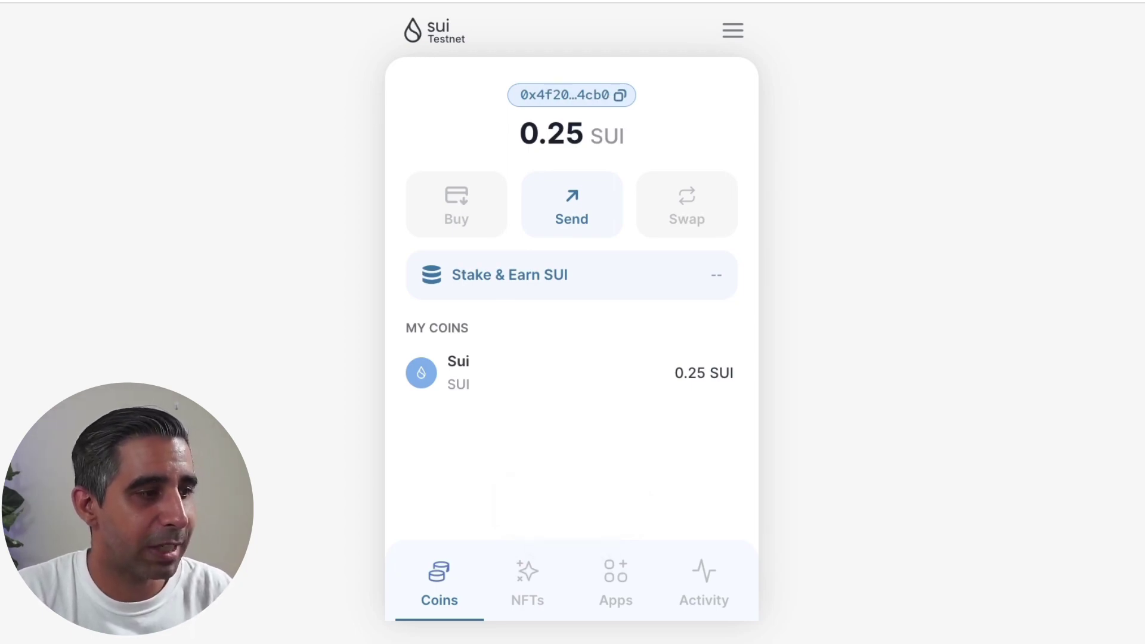
pyautogui.press('super+Tab')
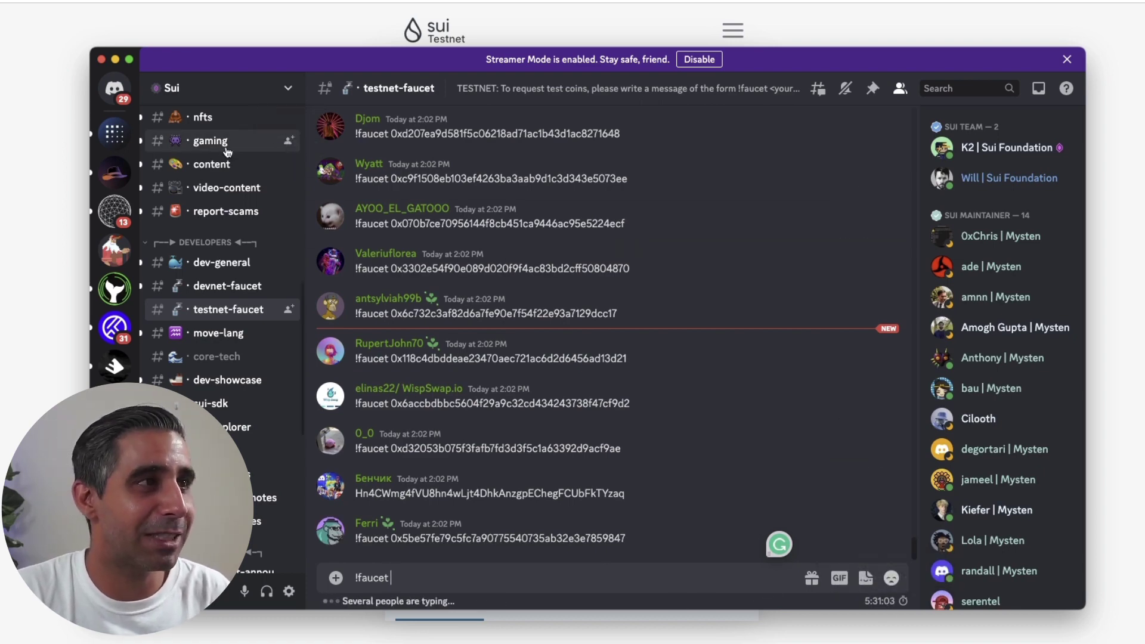
pyautogui.press('super+Tab')
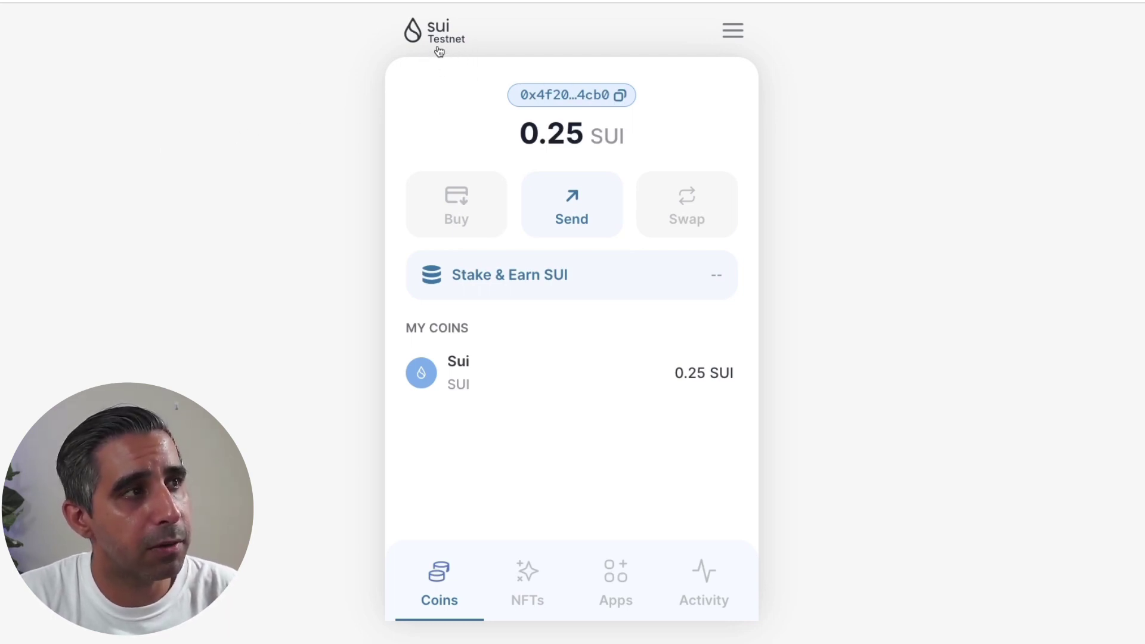
pyautogui.click(733, 33)
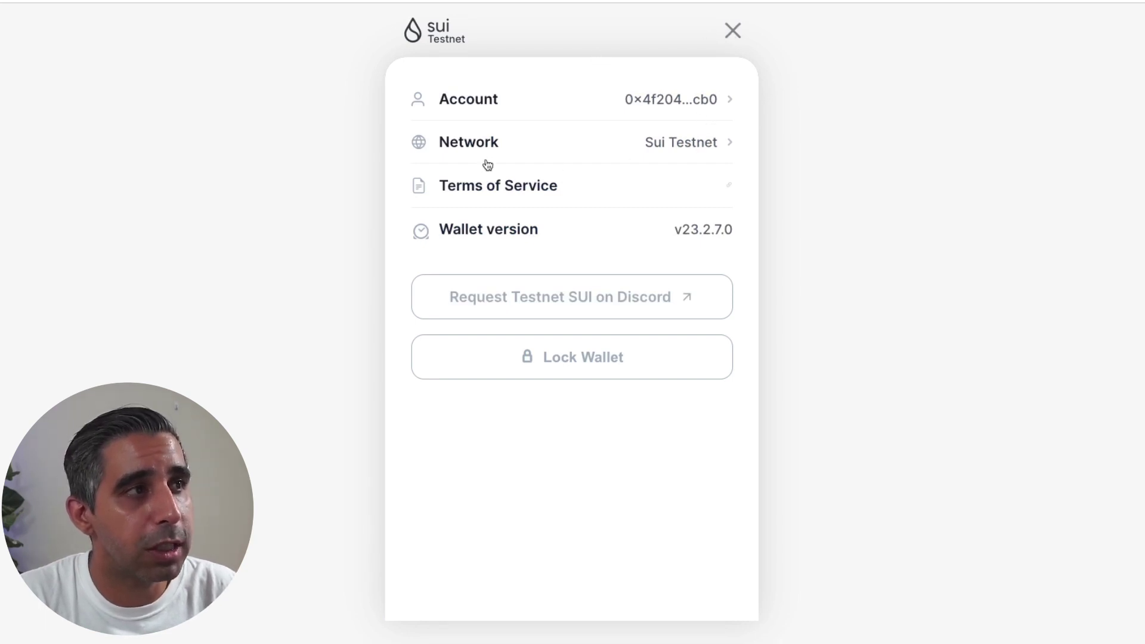
pyautogui.click(733, 36)
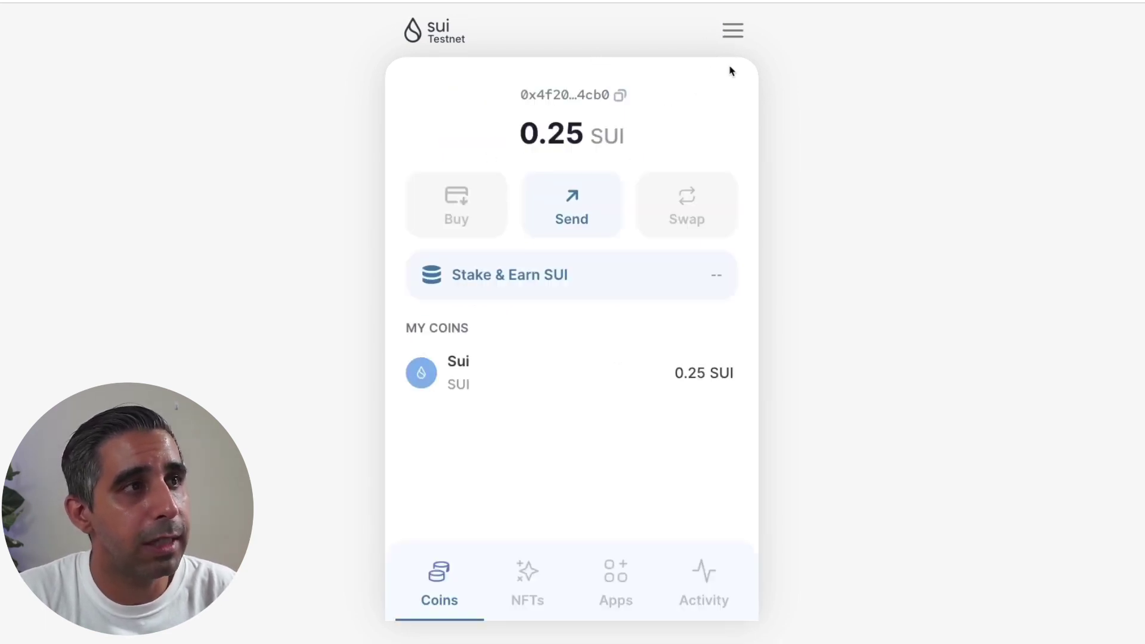
pyautogui.click(733, 41)
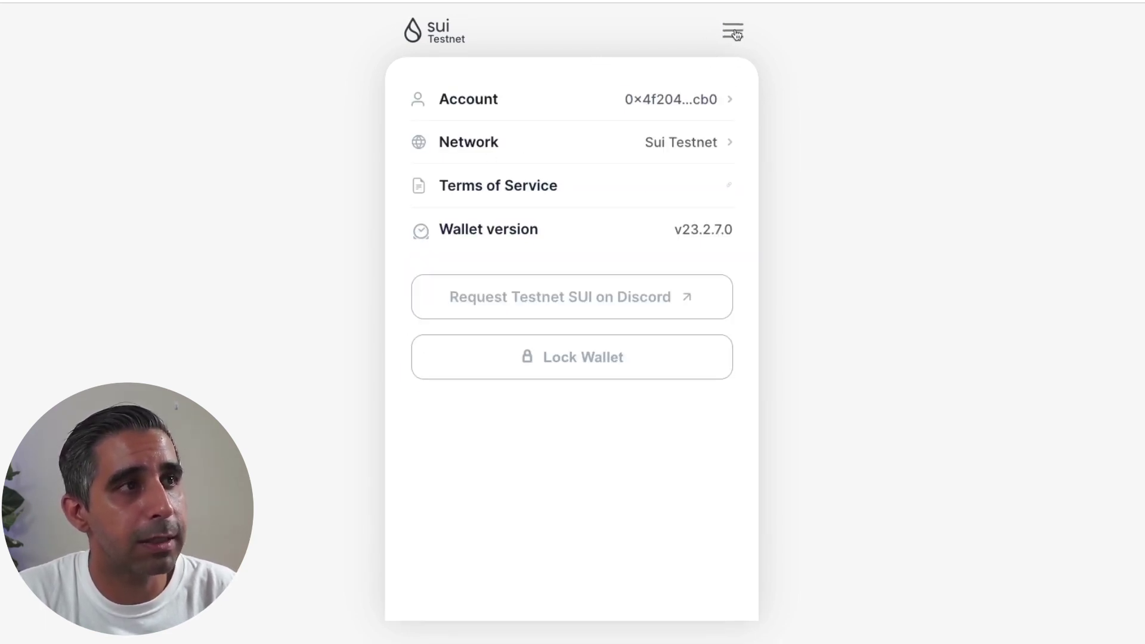
pyautogui.click(719, 145)
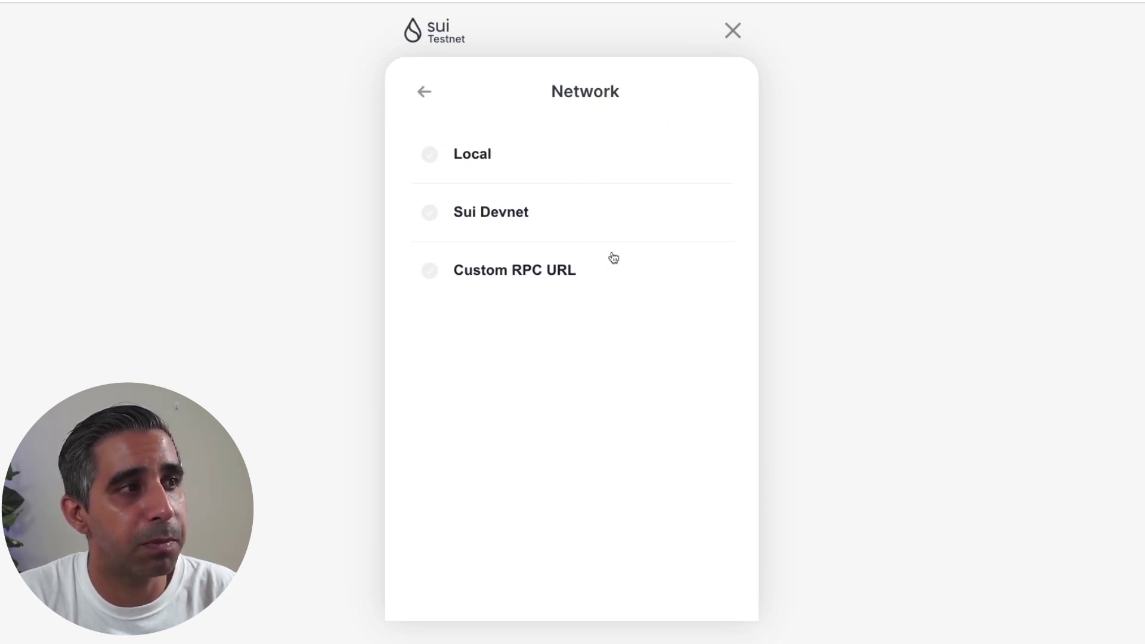
pyautogui.click(424, 91)
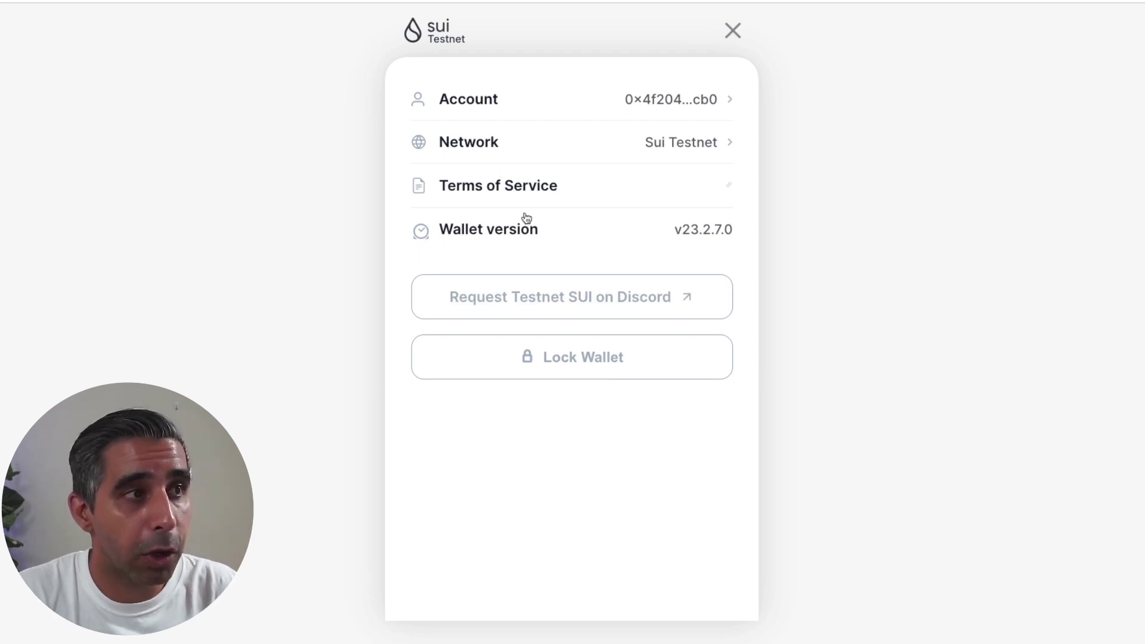
pyautogui.click(634, 99)
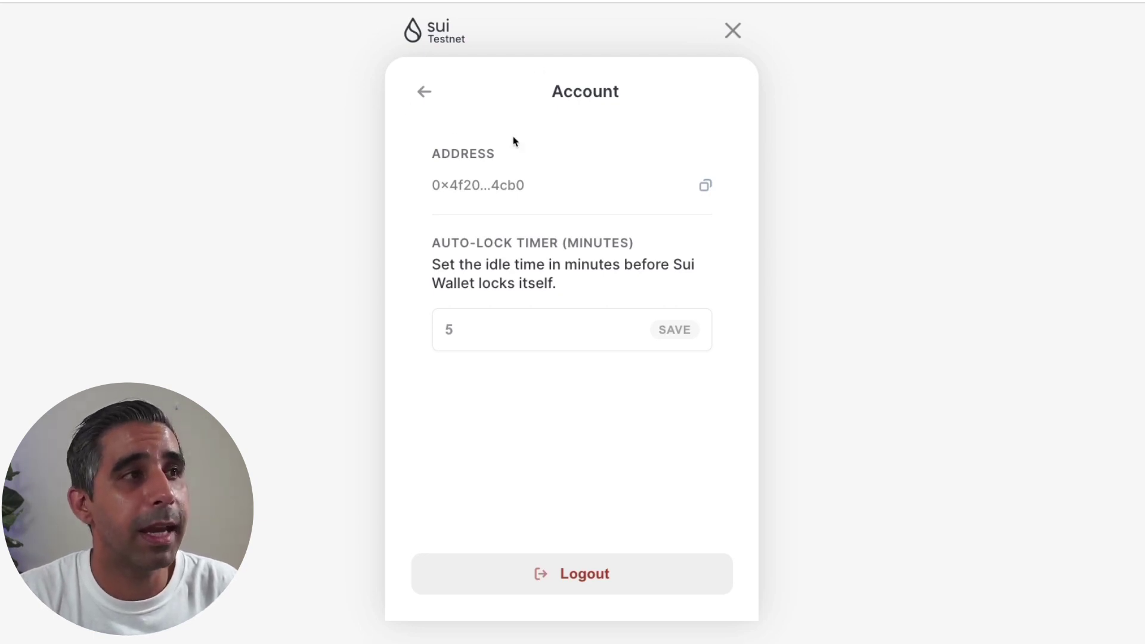
pyautogui.click(428, 90)
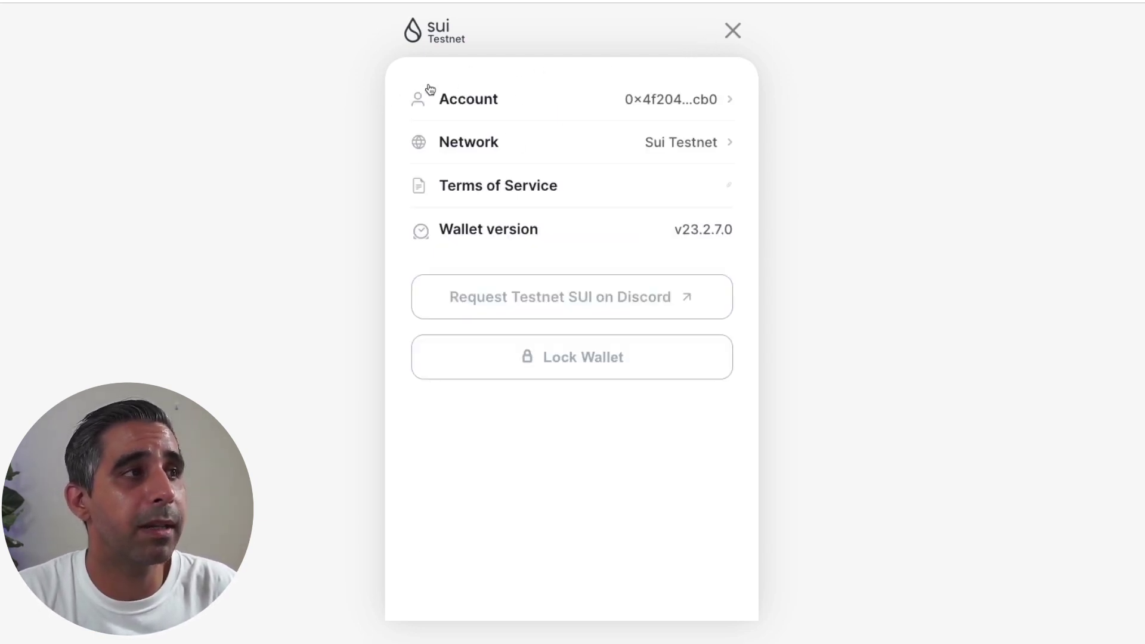
pyautogui.click(731, 32)
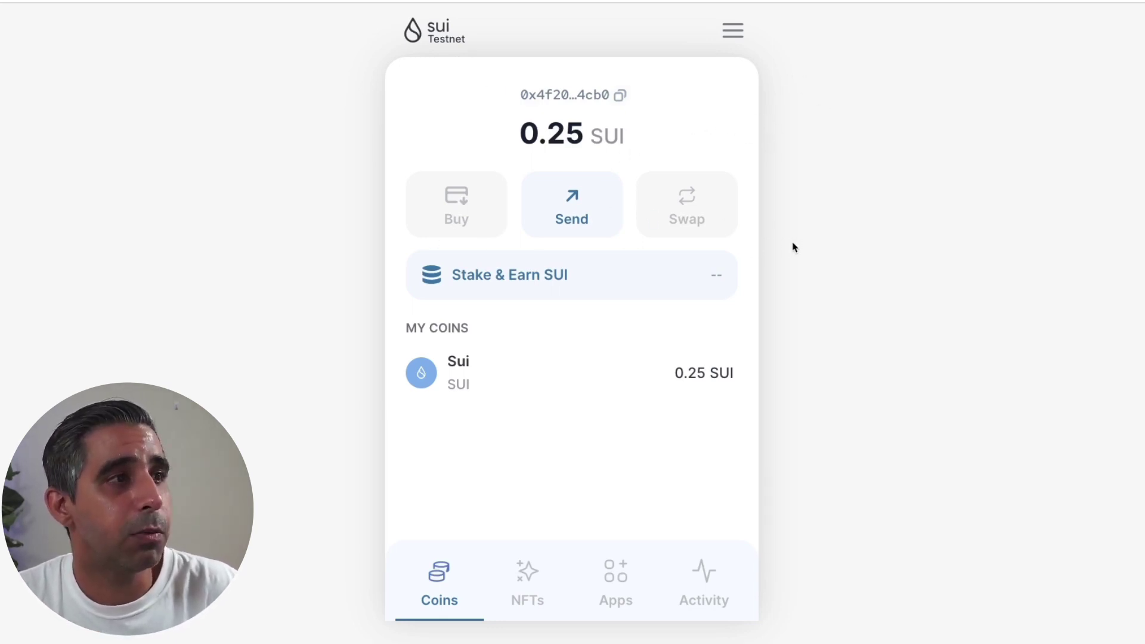
# - Start staking and pick Everstake (11.1798% APY) from the validator list
pyautogui.click(527, 291)
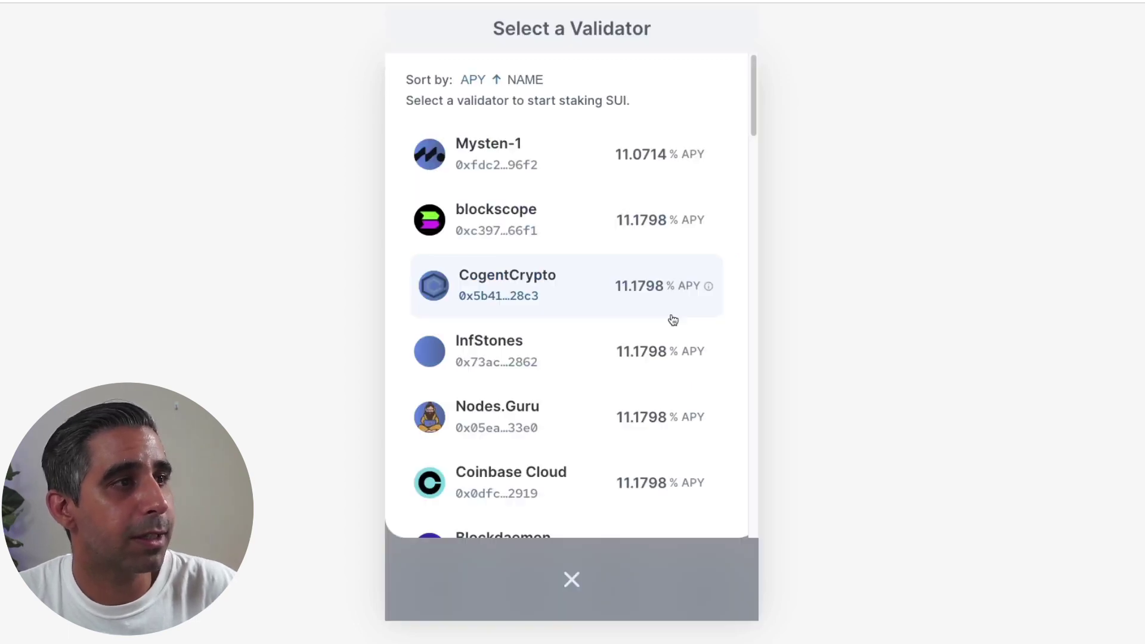
pyautogui.moveTo(750, 111); pyautogui.dragTo(738, 500)
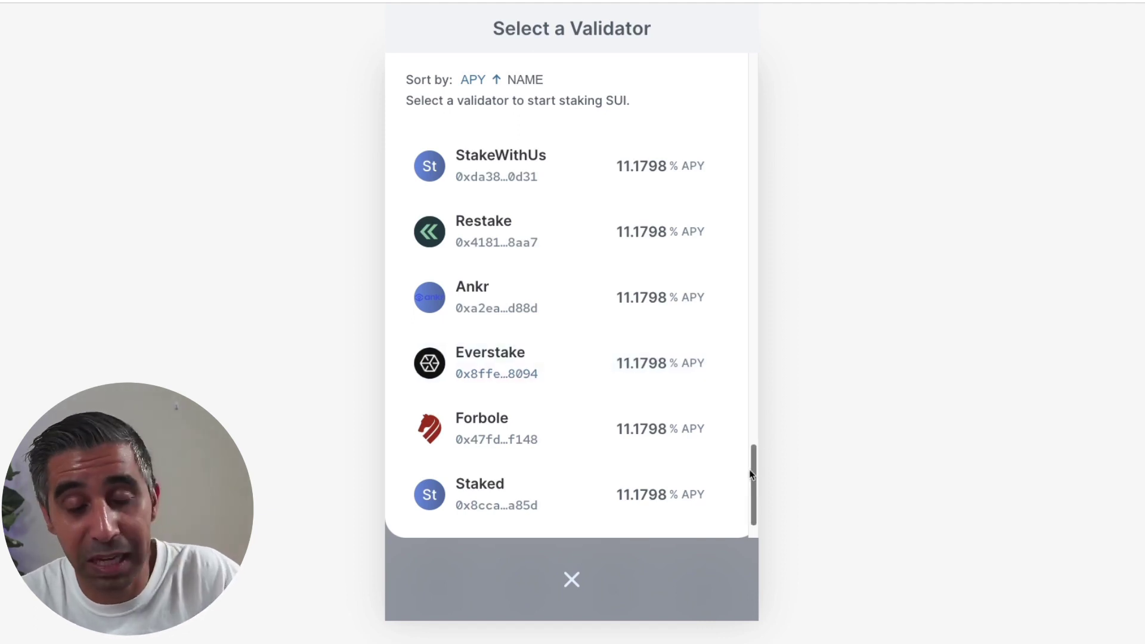
pyautogui.click(554, 364)
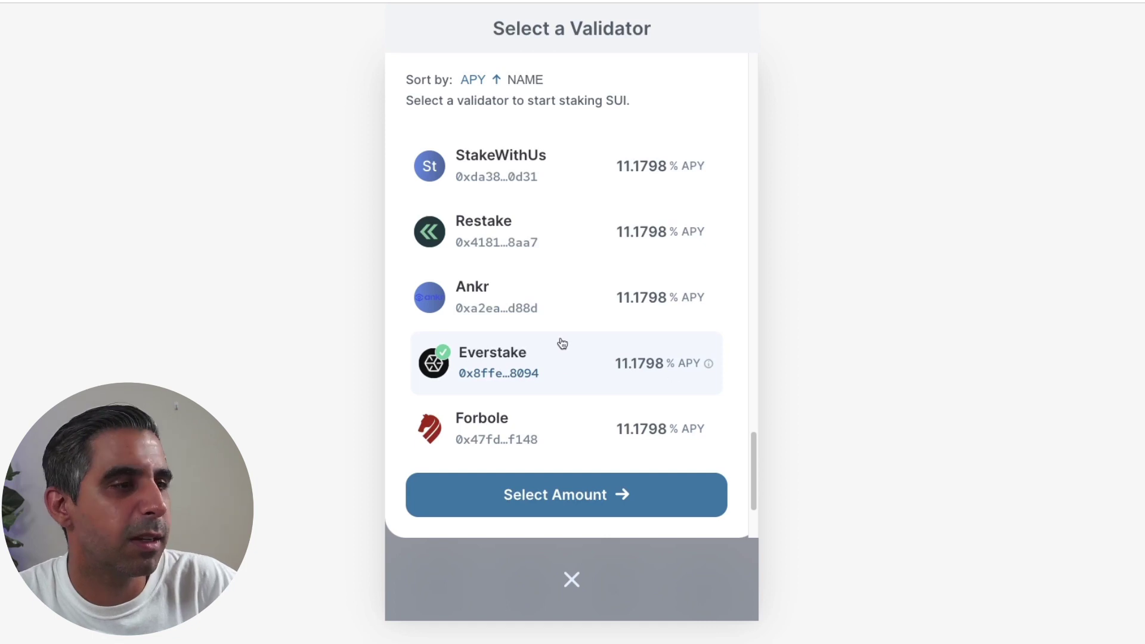
# - Enter .10 SUI as the Everstake stake amount and submit the stake
pyautogui.click(611, 510)
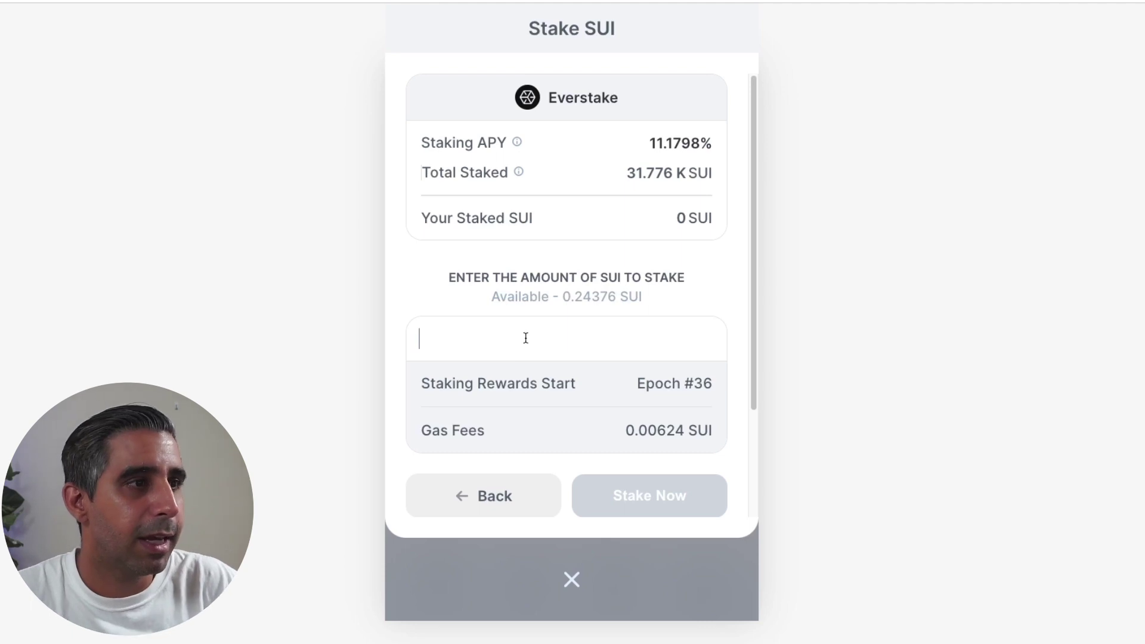
pyautogui.click(600, 344)
pyautogui.write('.10')
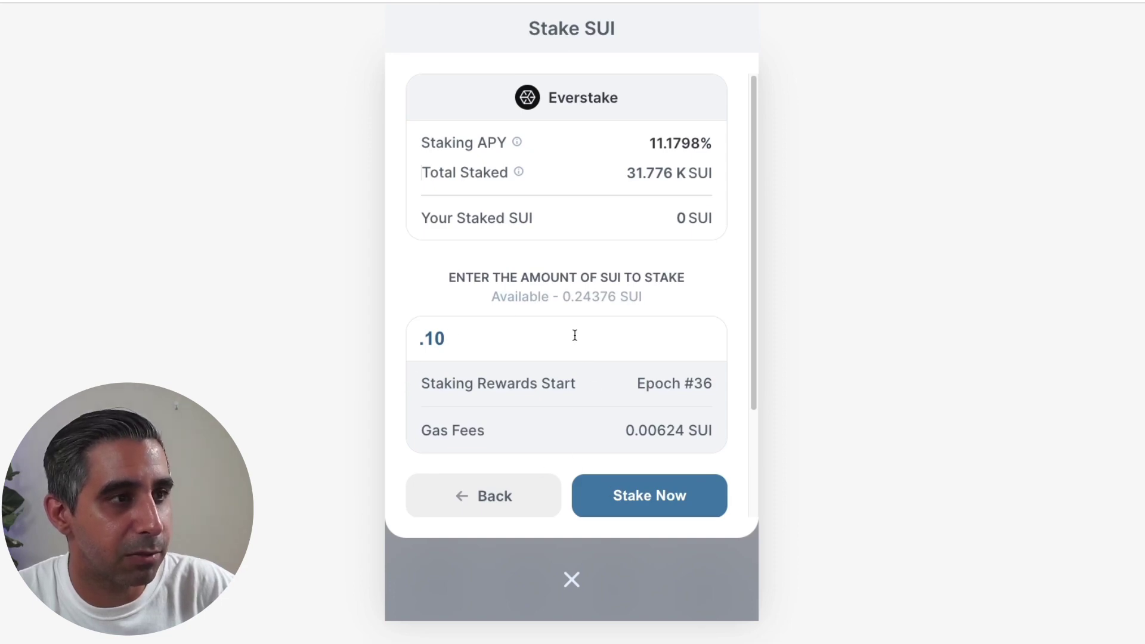
pyautogui.click(648, 507)
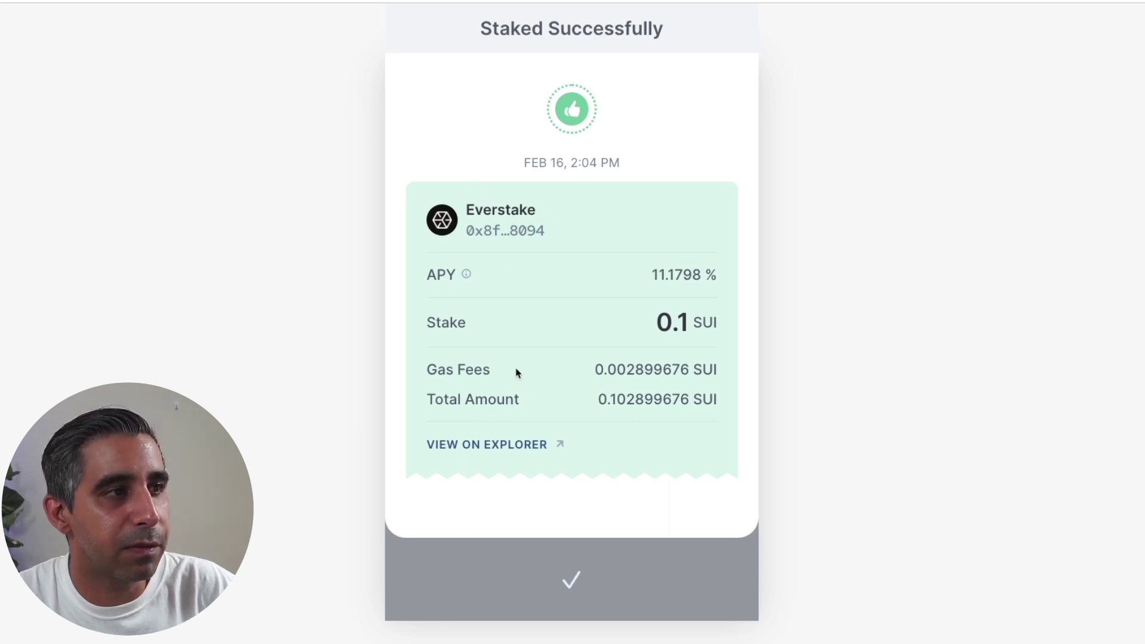
# - Close the receipt and open the Stake & Earn overview showing 0.1 SUI with Everstake
pyautogui.click(569, 581)
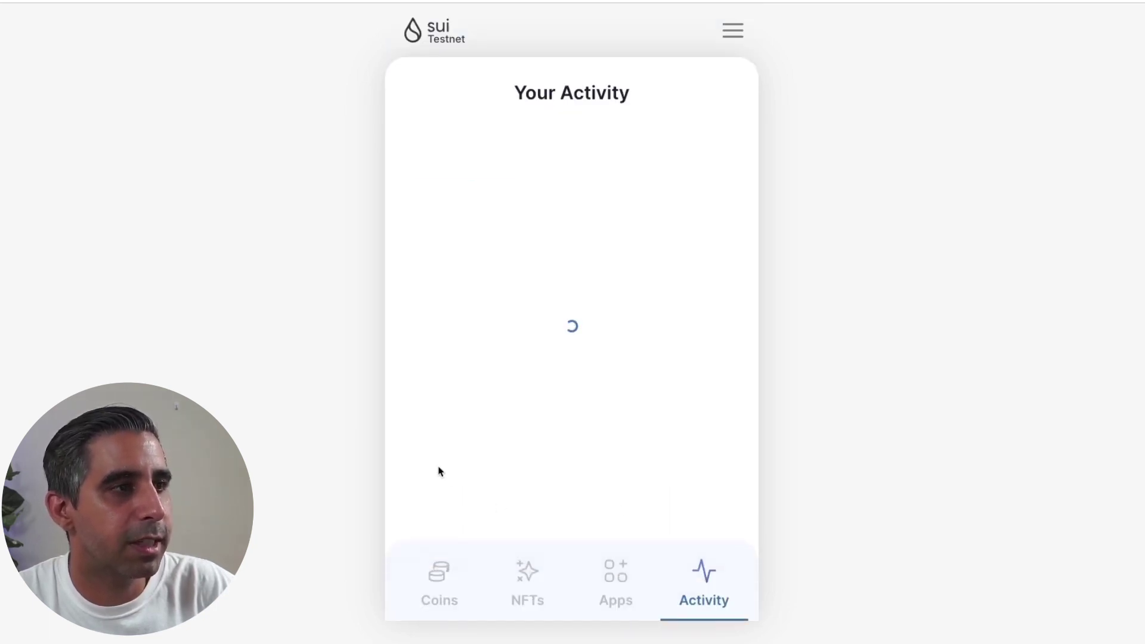
pyautogui.click(451, 571)
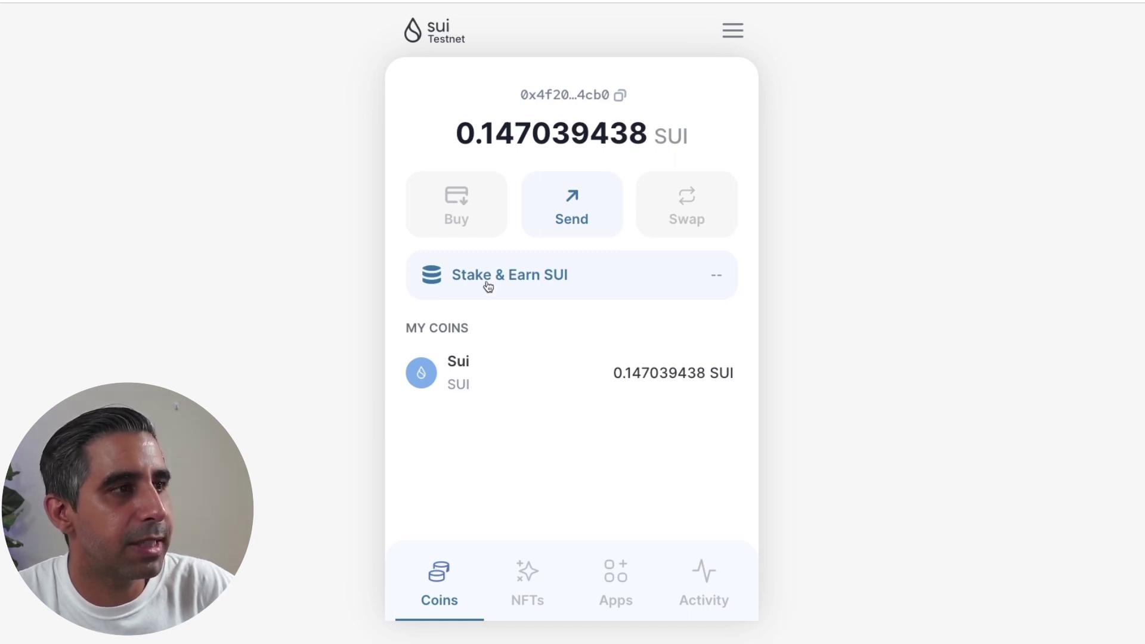
pyautogui.click(532, 295)
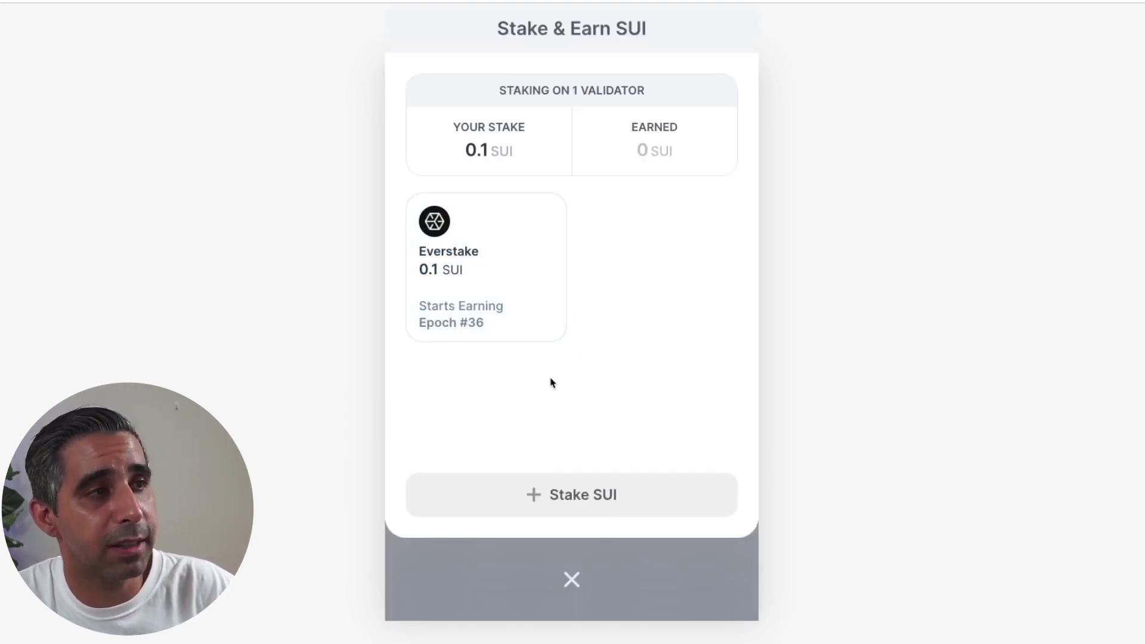
pyautogui.click(480, 262)
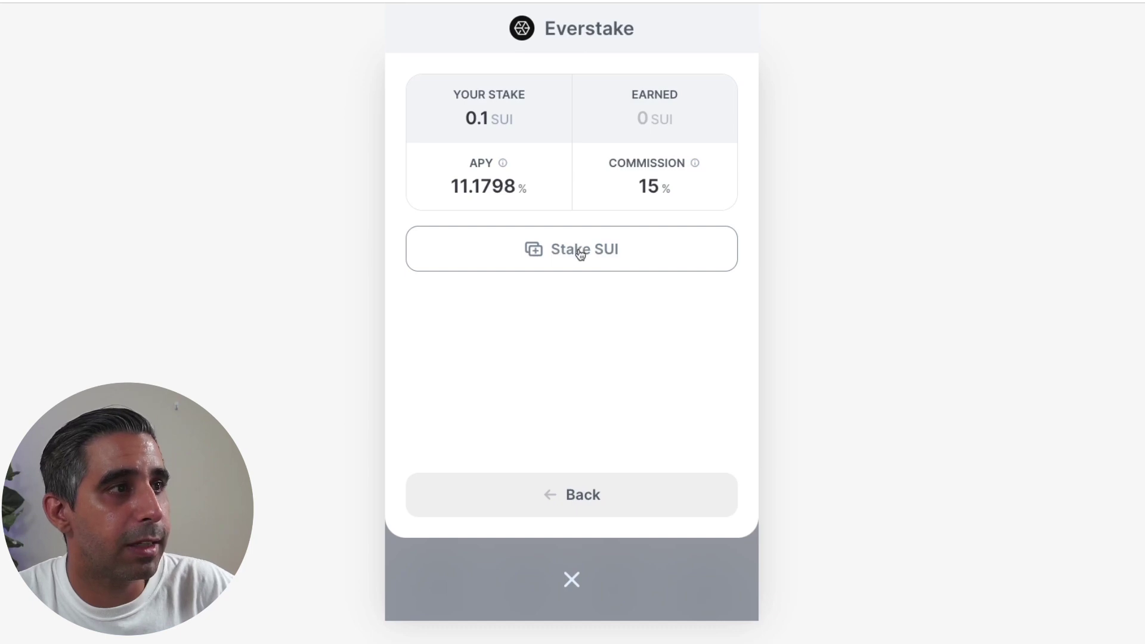
pyautogui.click(547, 495)
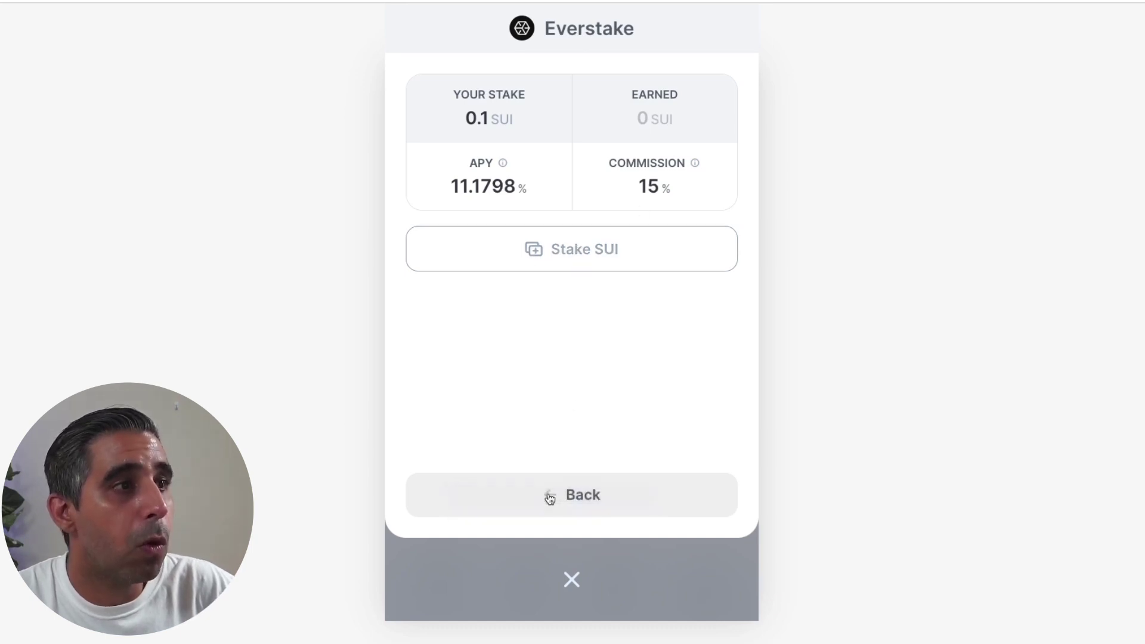
pyautogui.click(586, 497)
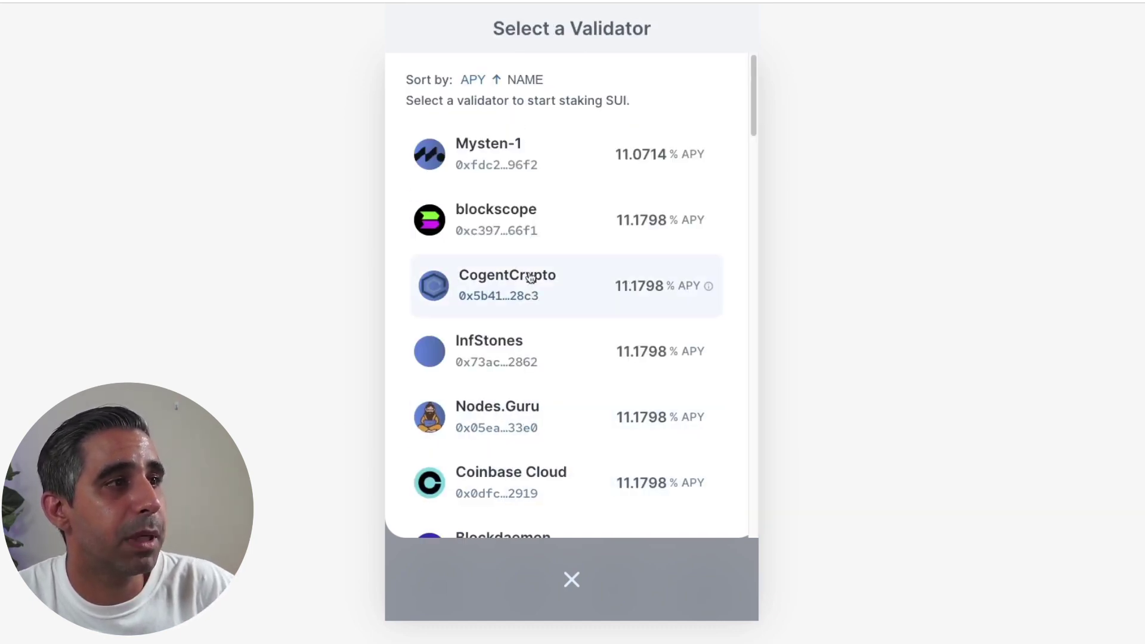
pyautogui.click(571, 581)
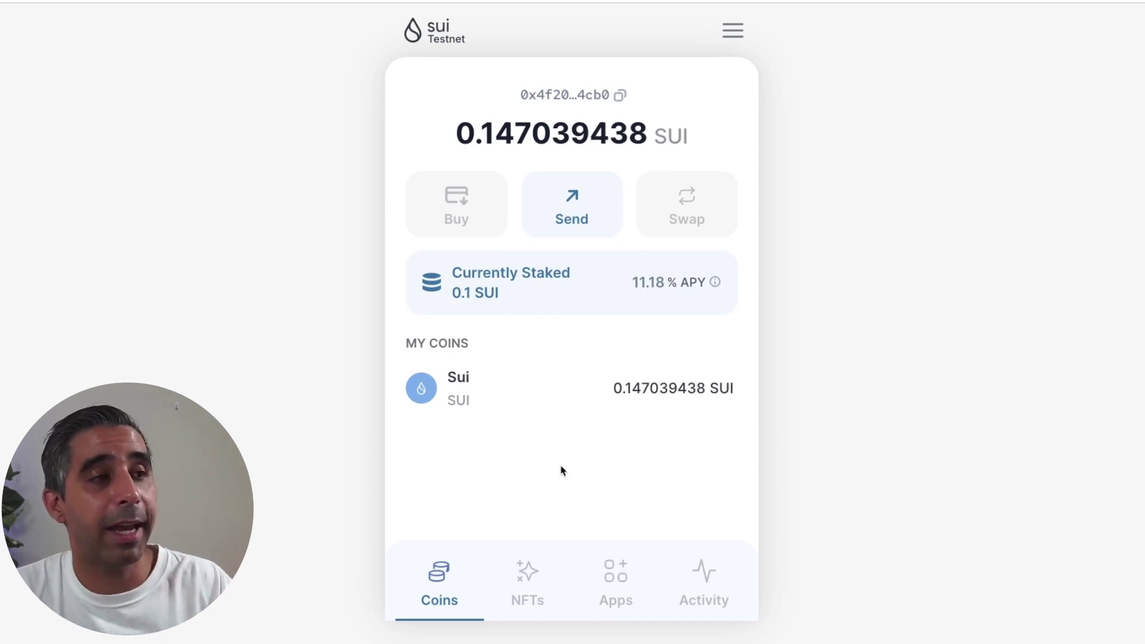
pyautogui.click(713, 288)
pyautogui.click(447, 301)
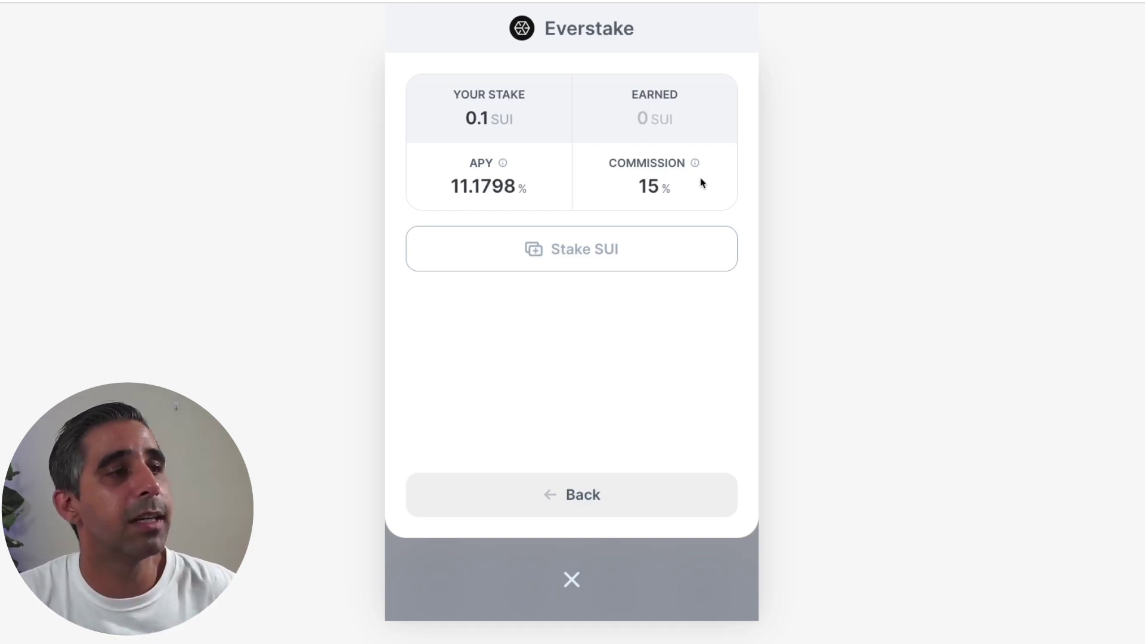
pyautogui.click(552, 516)
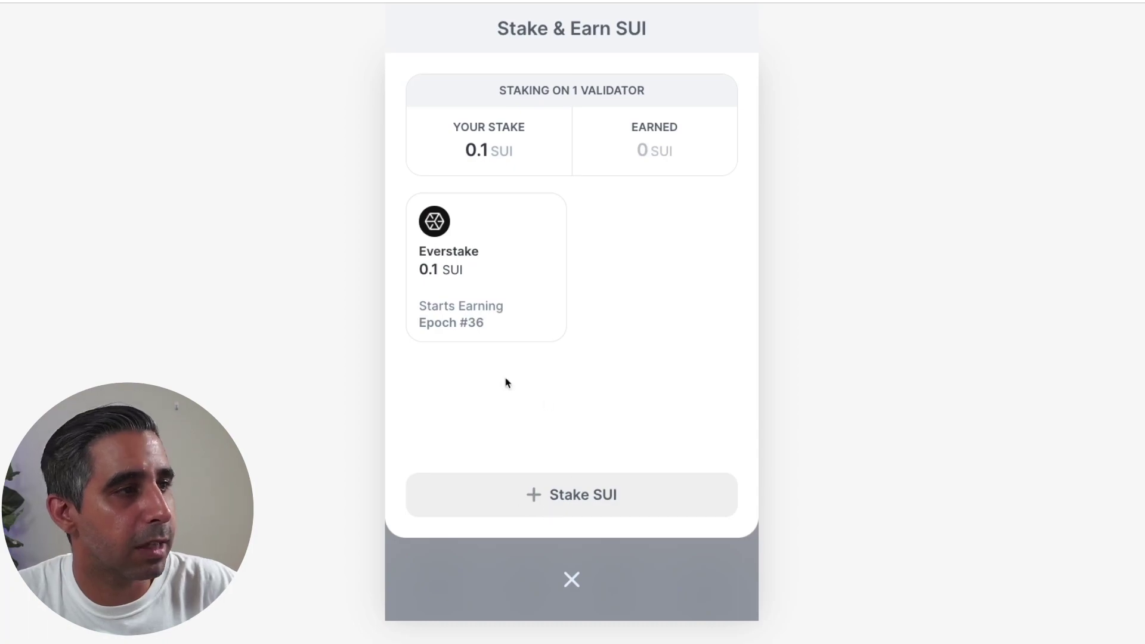